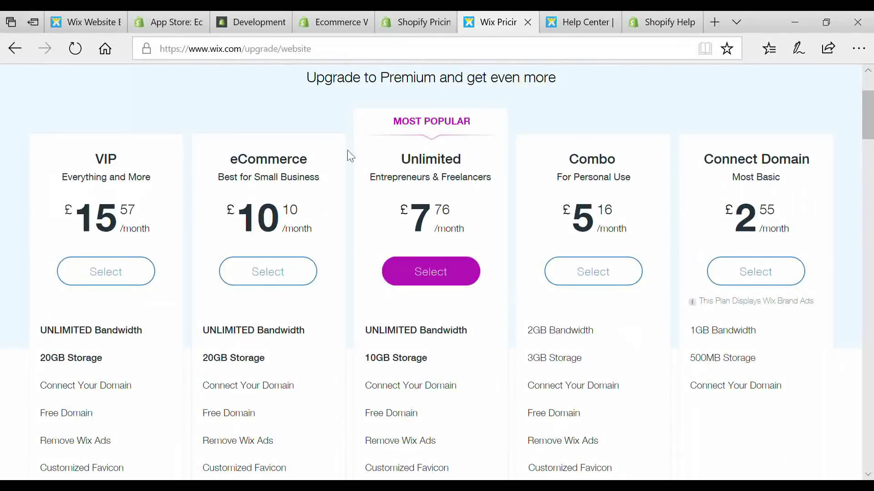
Step: Compare the Basic Shopify monthly price on the Shopify pricing page with the eCommerce plan price on the Wix pricing page
{"action": "left_click", "coordinate": [405, 23]}
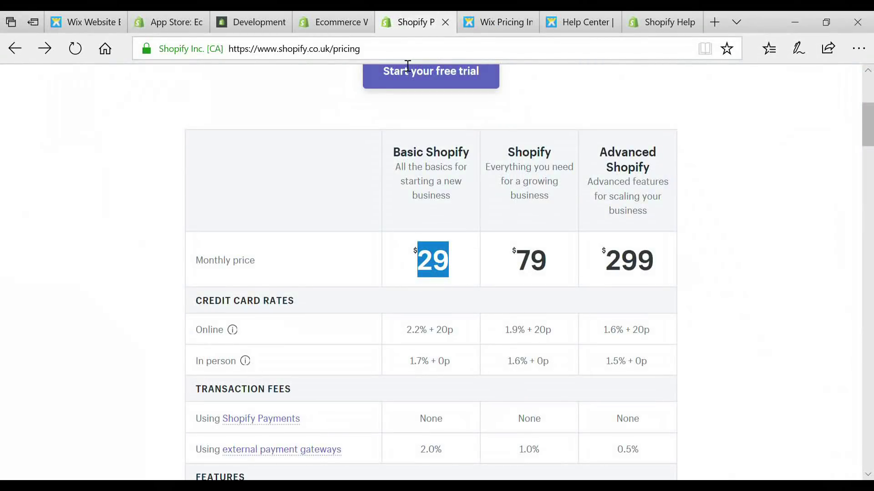
{"action": "left_click", "coordinate": [480, 18]}
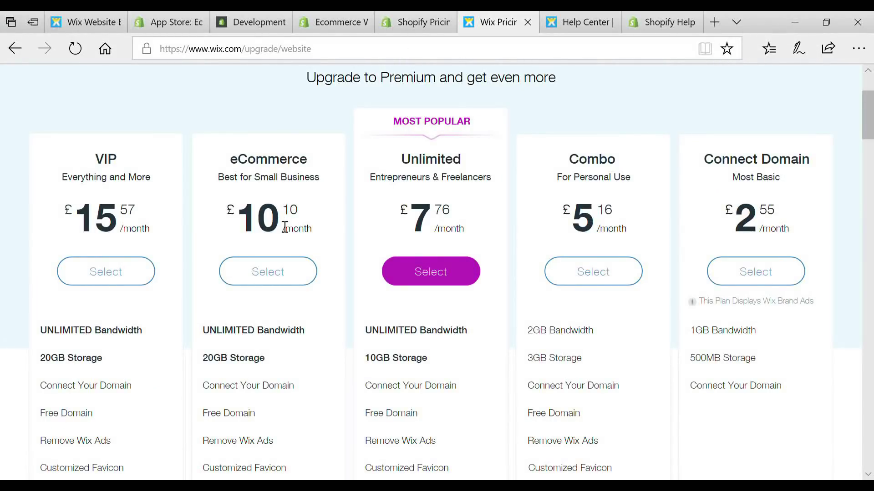
{"action": "double_click", "coordinate": [269, 223]}
{"action": "left_click", "coordinate": [408, 18]}
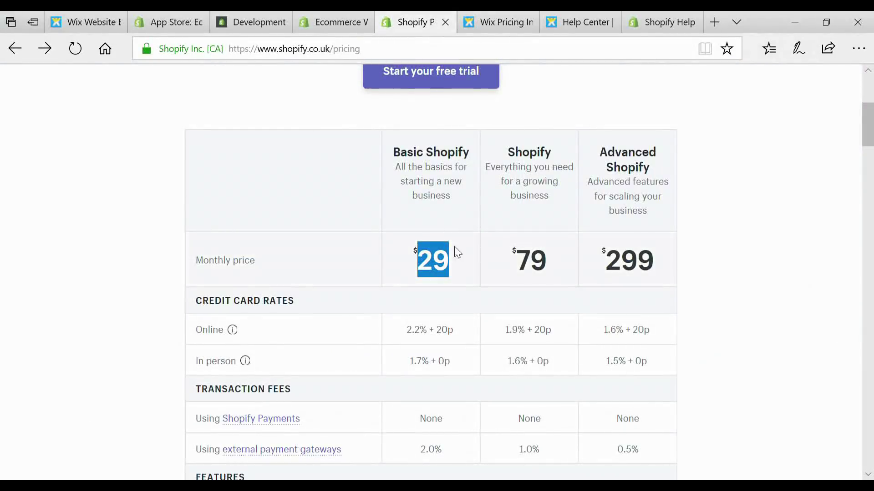
{"action": "left_click", "coordinate": [471, 28]}
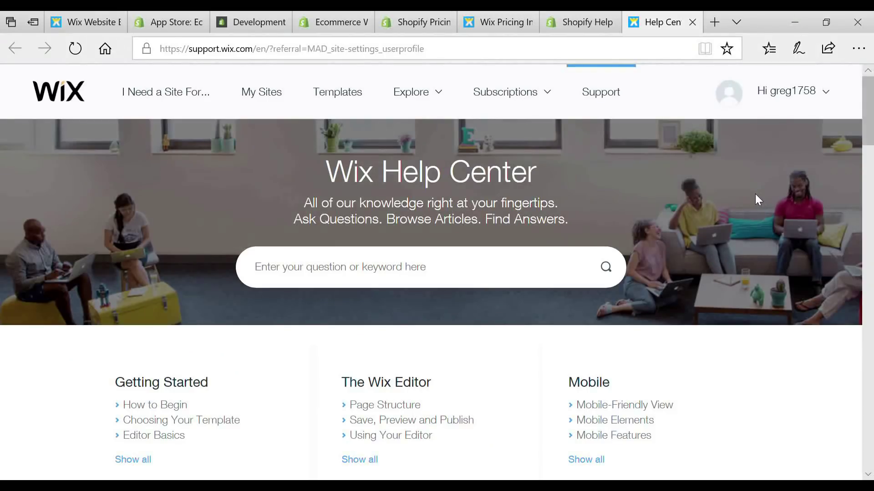
Step: Examine the Wix Help Center's topic categories, Trending Topics articles and footer support links
{"action": "scroll", "coordinate": [766, 185], "scroll_direction": "down", "scroll_amount": 1}
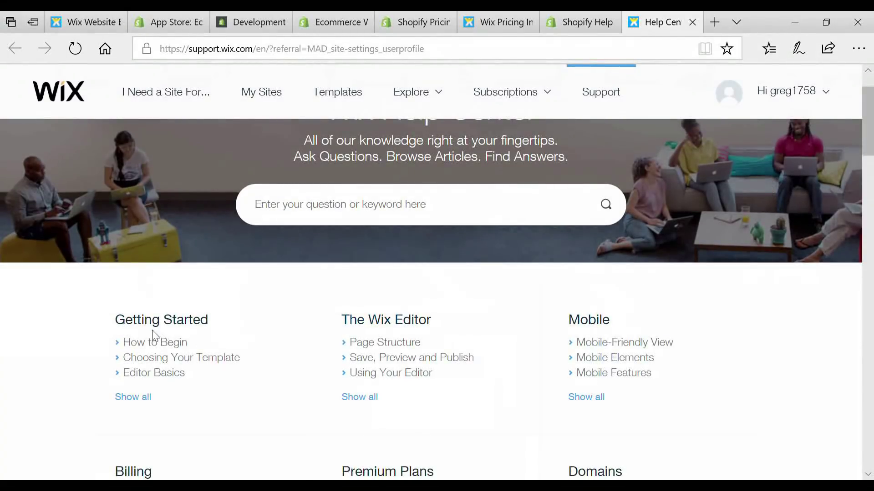
{"action": "scroll", "coordinate": [666, 263], "scroll_direction": "down", "scroll_amount": 2}
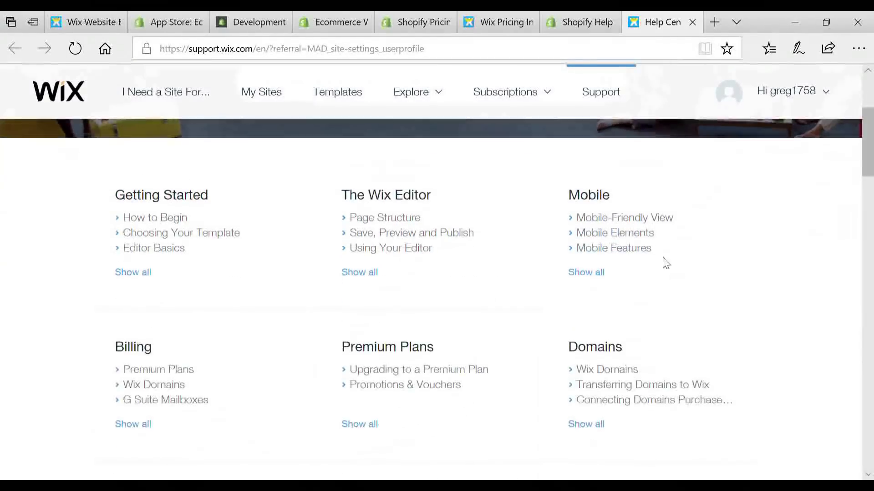
{"action": "scroll", "coordinate": [666, 263], "scroll_direction": "down", "scroll_amount": 6}
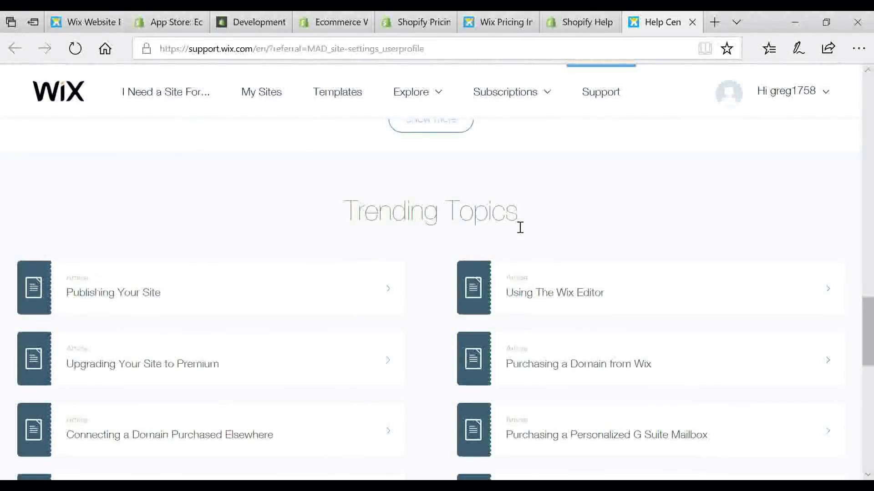
{"action": "scroll", "coordinate": [523, 237], "scroll_direction": "down", "scroll_amount": 8}
{"action": "scroll", "coordinate": [525, 250], "scroll_direction": "up", "scroll_amount": 4}
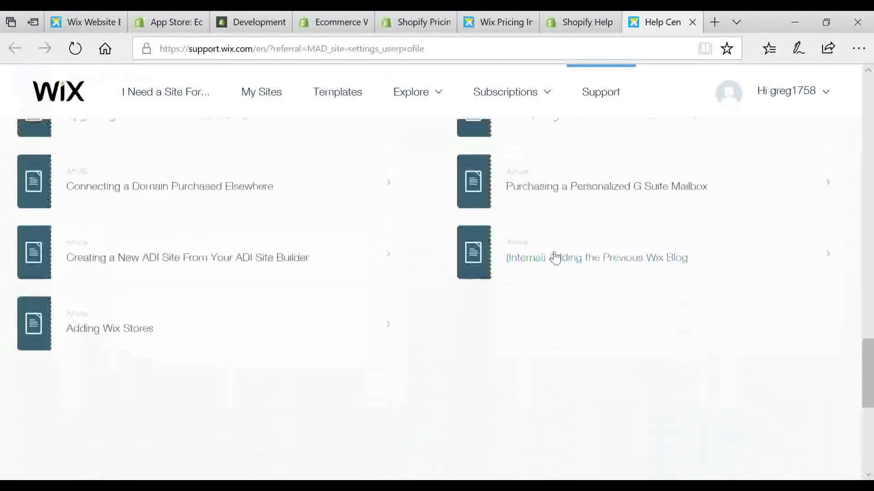
{"action": "scroll", "coordinate": [554, 256], "scroll_direction": "down", "scroll_amount": 3}
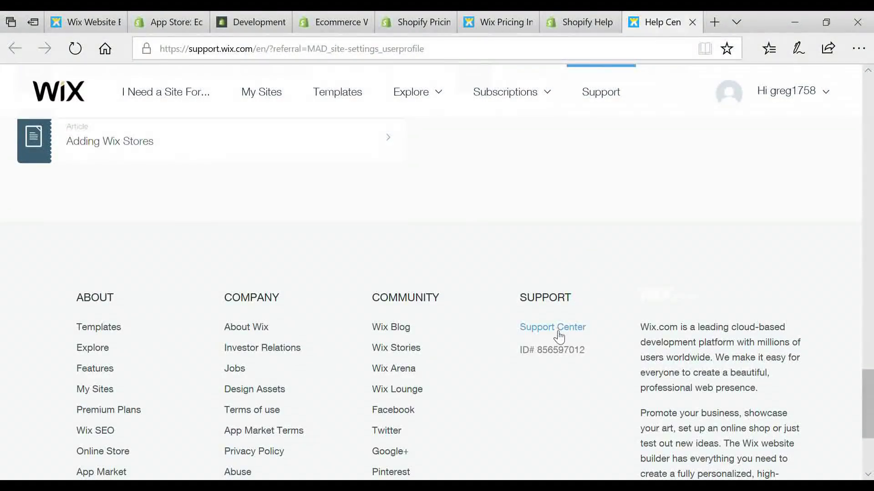
{"action": "scroll", "coordinate": [560, 314], "scroll_direction": "up", "scroll_amount": 10}
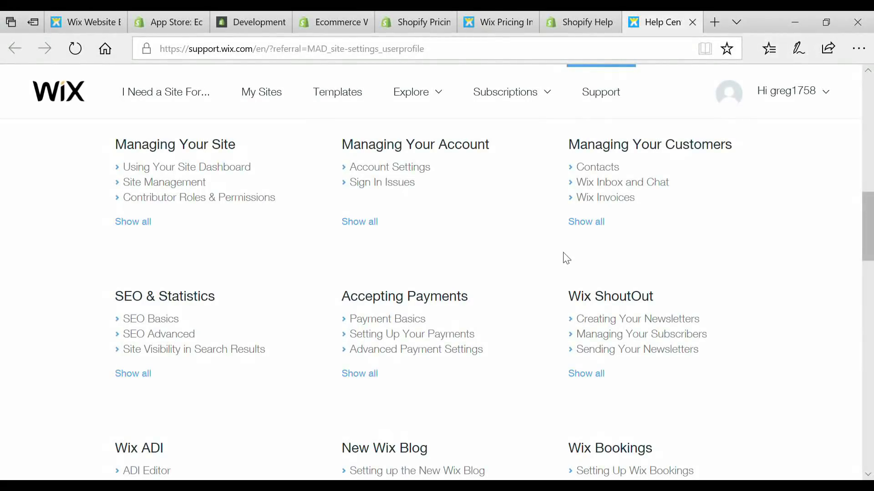
{"action": "scroll", "coordinate": [564, 257], "scroll_direction": "up", "scroll_amount": 8}
{"action": "scroll", "coordinate": [568, 272], "scroll_direction": "up", "scroll_amount": 3}
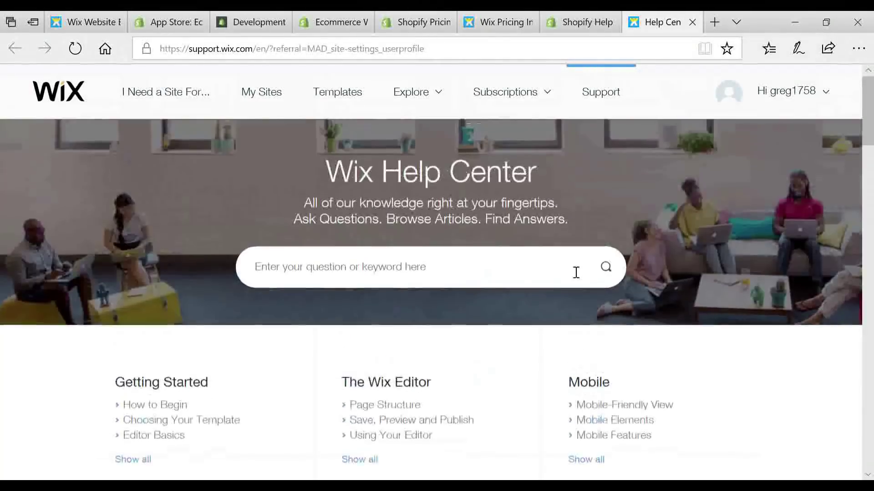
Step: Switch to the Shopify Help Center and examine its welcome, ways to sell, store setup, theme design and app development sections
{"action": "left_click", "coordinate": [574, 22]}
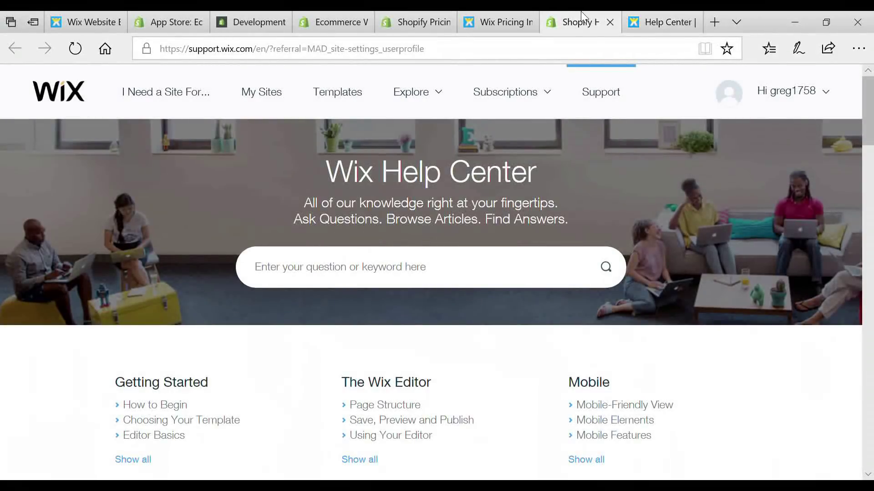
{"action": "scroll", "coordinate": [800, 203], "scroll_direction": "up", "scroll_amount": 4}
{"action": "scroll", "coordinate": [800, 203], "scroll_direction": "up", "scroll_amount": 7}
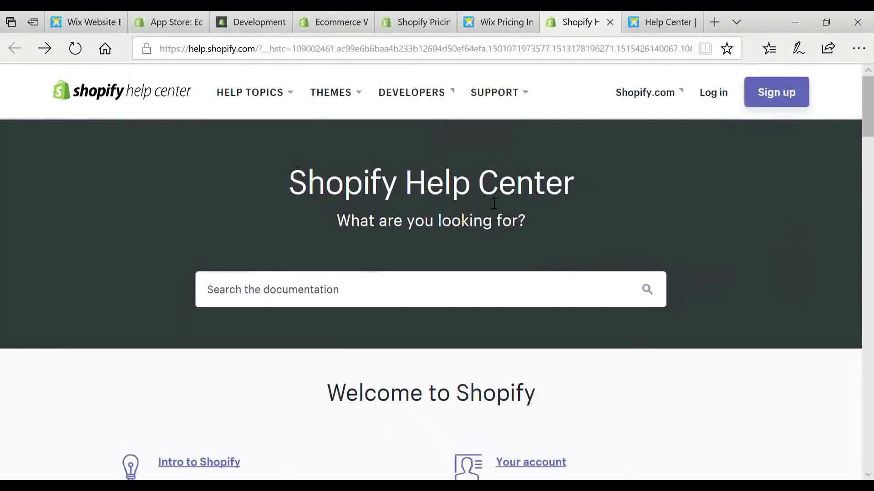
{"action": "scroll", "coordinate": [480, 261], "scroll_direction": "down", "scroll_amount": 3}
{"action": "scroll", "coordinate": [355, 293], "scroll_direction": "down", "scroll_amount": 1}
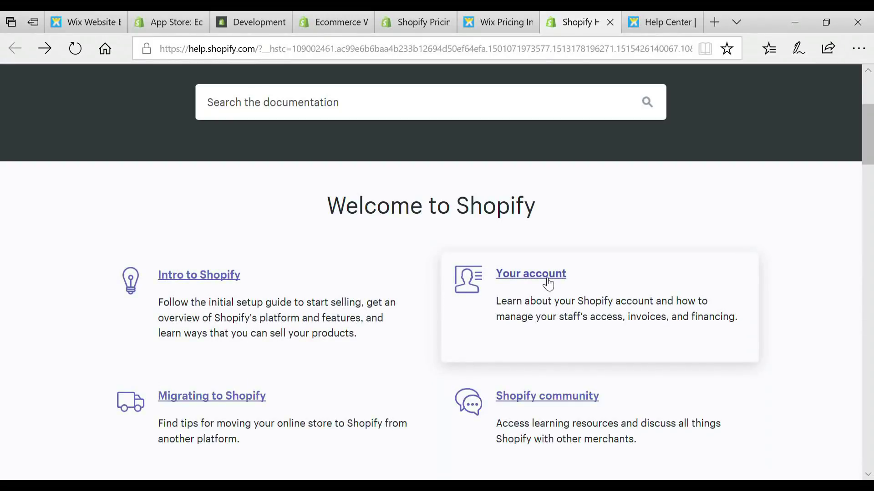
{"action": "scroll", "coordinate": [548, 287], "scroll_direction": "down", "scroll_amount": 2}
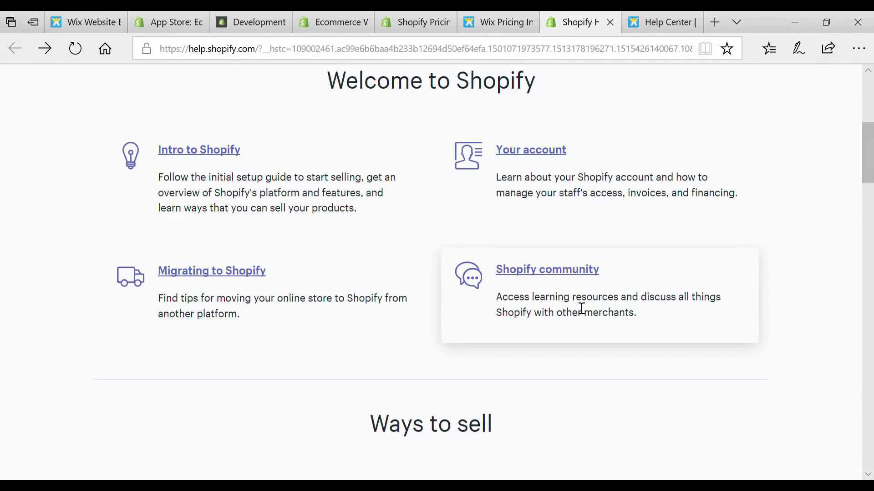
{"action": "scroll", "coordinate": [581, 308], "scroll_direction": "down", "scroll_amount": 4}
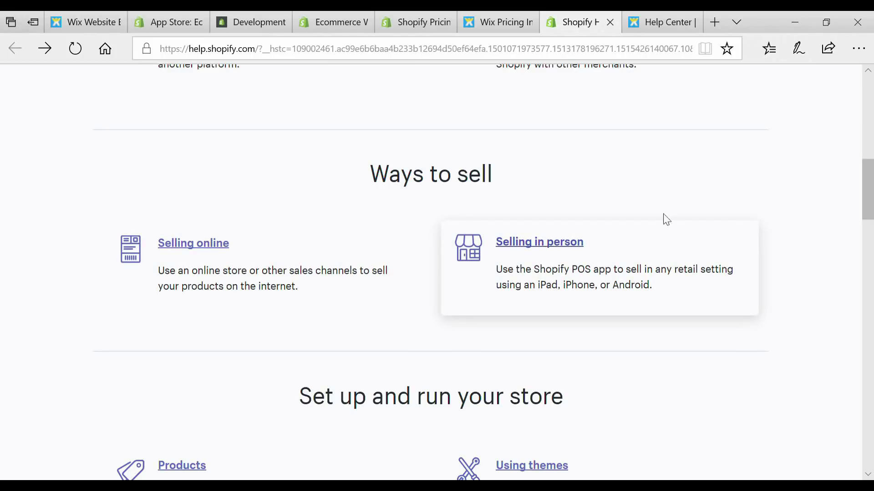
{"action": "left_click_drag", "start_coordinate": [867, 185], "coordinate": [871, 197]}
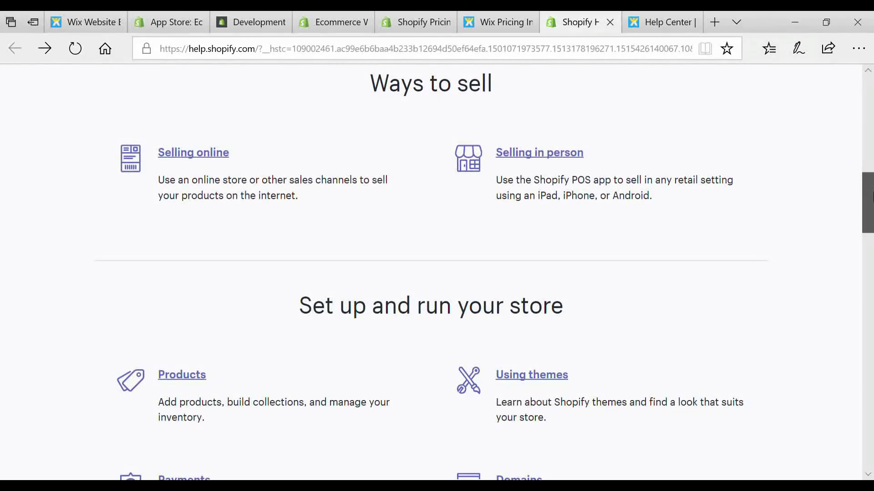
{"action": "scroll", "coordinate": [254, 179], "scroll_direction": "down", "scroll_amount": 5}
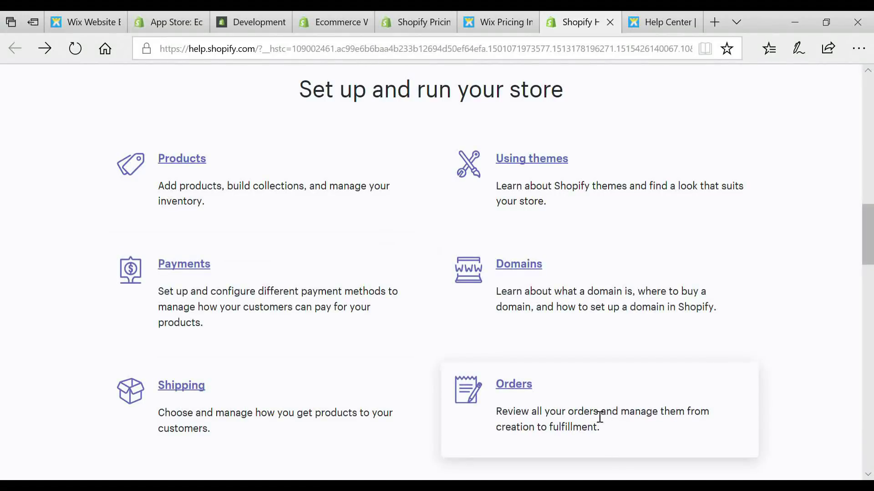
{"action": "left_click_drag", "start_coordinate": [867, 244], "coordinate": [775, 335]}
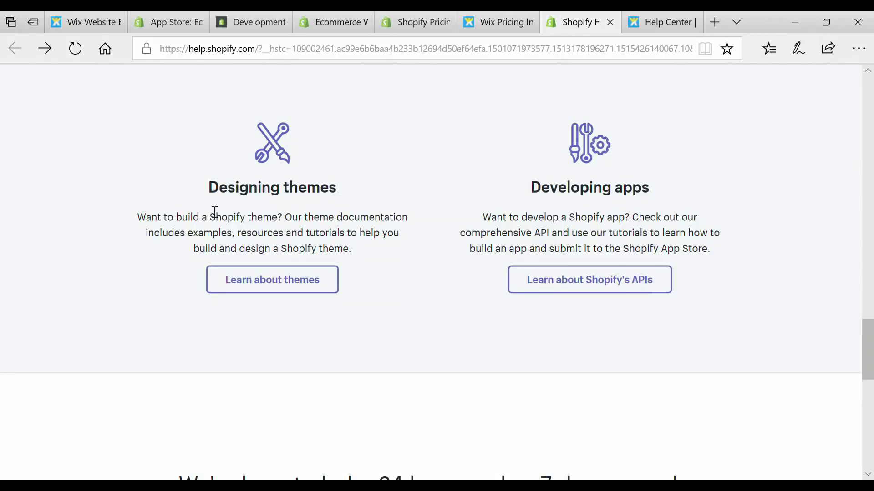
{"action": "left_click_drag", "start_coordinate": [867, 339], "coordinate": [871, 374]}
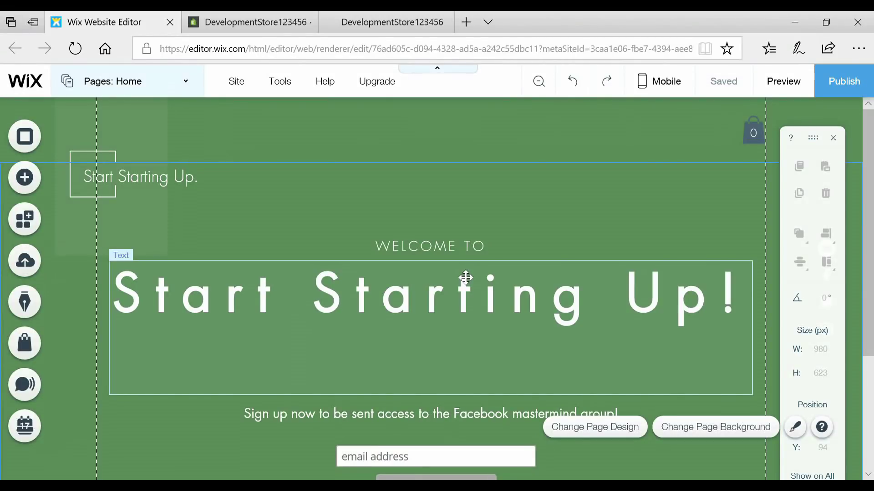
Step: Move the "Start Starting Up!" heading on the Wix home page slightly down, to about Y 252
{"action": "left_click", "coordinate": [466, 253]}
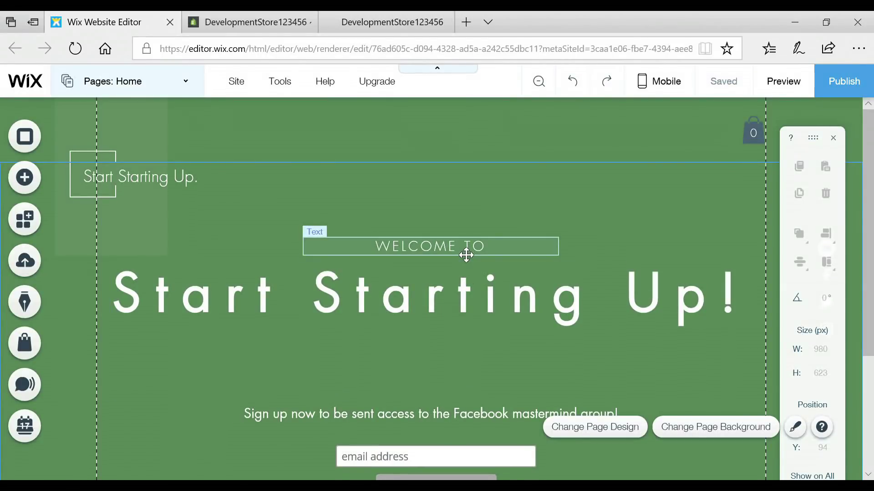
{"action": "left_click", "coordinate": [464, 299]}
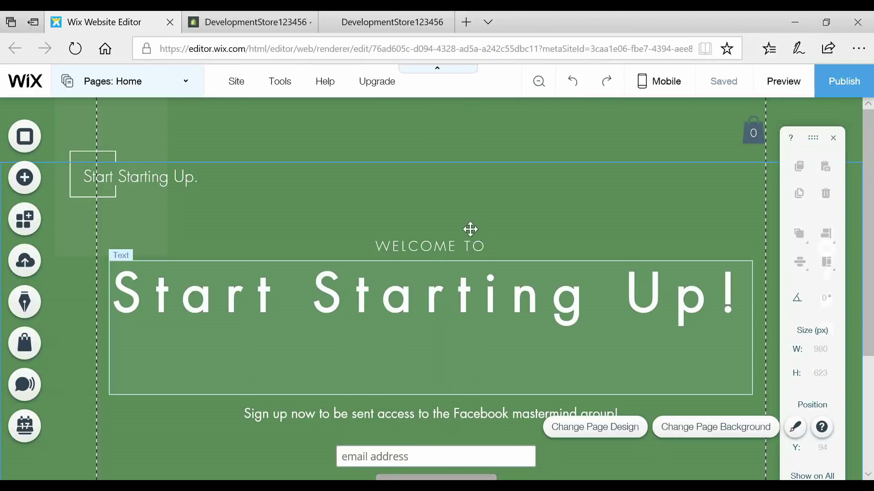
{"action": "left_click", "coordinate": [437, 328]}
{"action": "left_click_drag", "start_coordinate": [467, 331], "coordinate": [470, 312]}
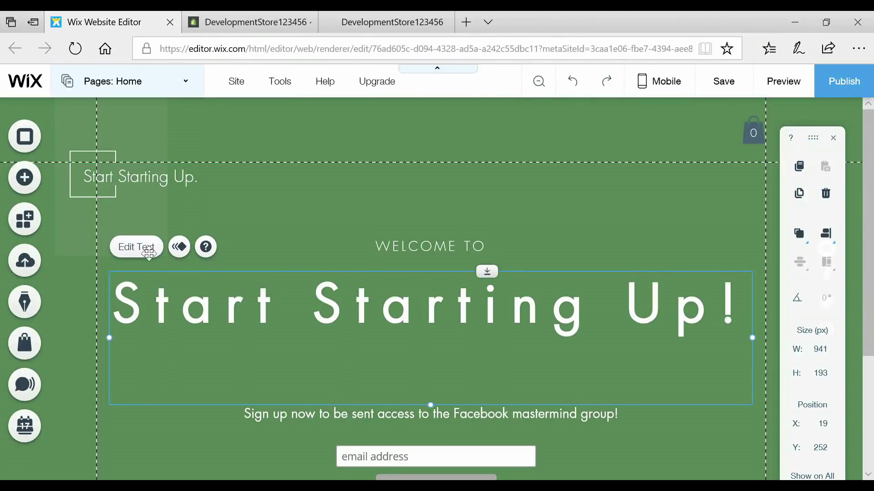
Step: Try replacing the "Start Starting Up!" heading text with "Hello", remove its last letter, and undo the text edit
{"action": "left_click", "coordinate": [136, 247]}
{"action": "type", "text": "Hello"}
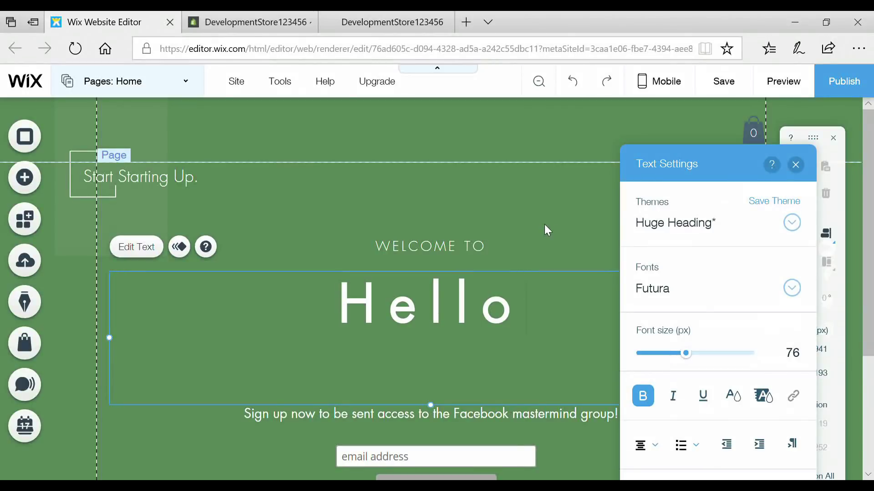
{"action": "key", "text": "BackSpace"}
{"action": "left_click", "coordinate": [367, 424]}
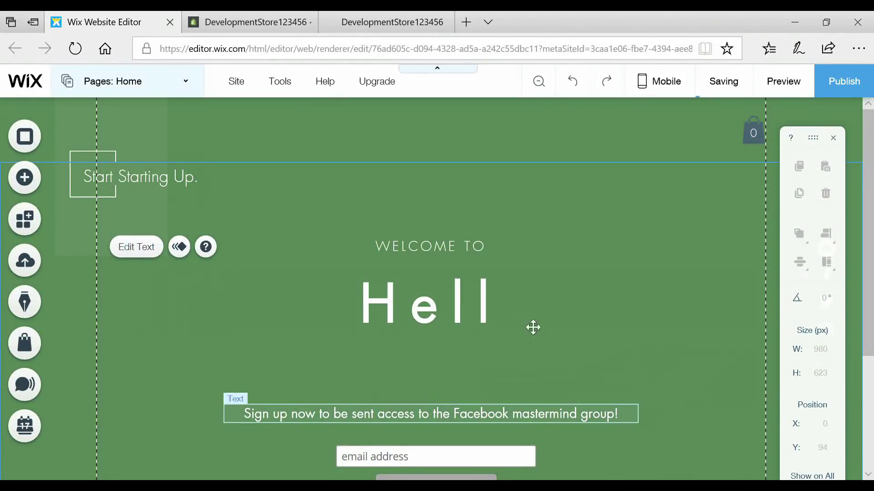
{"action": "left_click", "coordinate": [514, 327]}
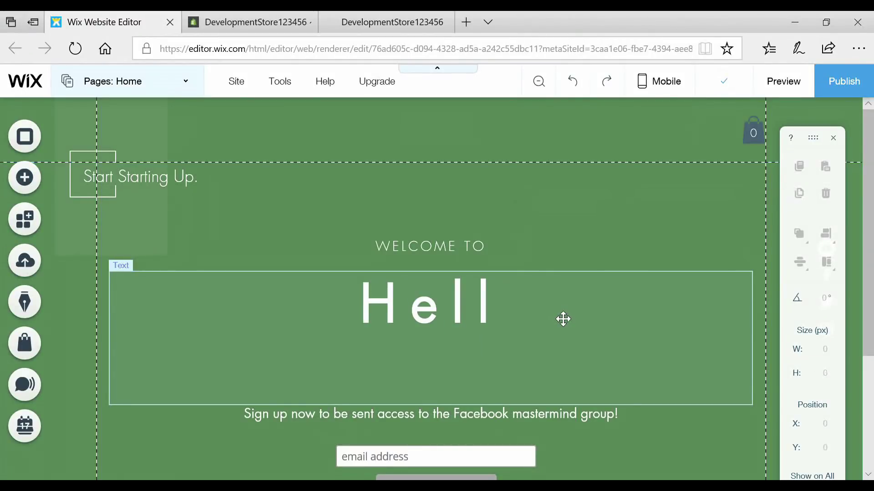
{"action": "key", "text": "ctrl+z"}
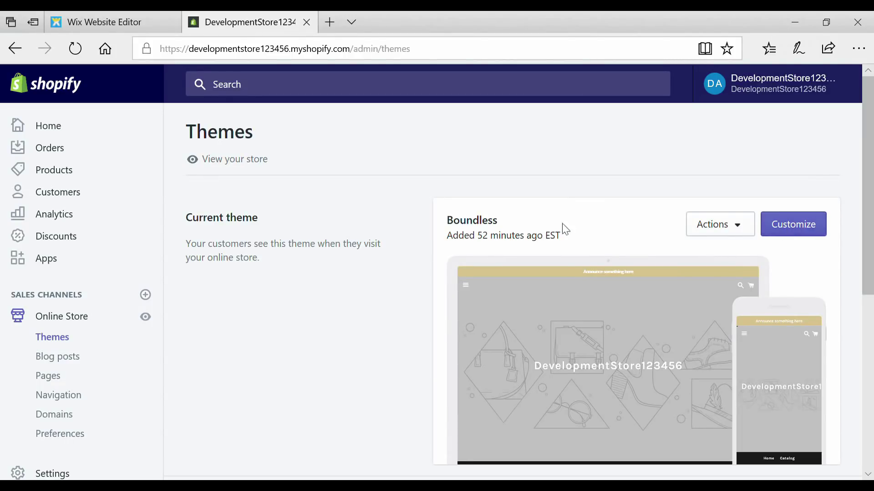
Step: Customize the Boundless theme in the Shopify admin by setting the home page's Rich text heading to "Hello on my store!"
{"action": "left_click", "coordinate": [802, 231]}
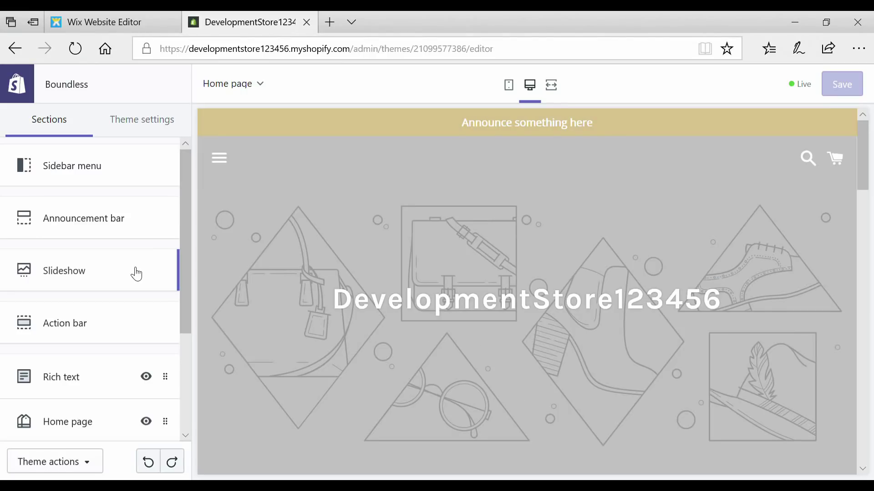
{"action": "scroll", "coordinate": [418, 272], "scroll_direction": "down", "scroll_amount": 5}
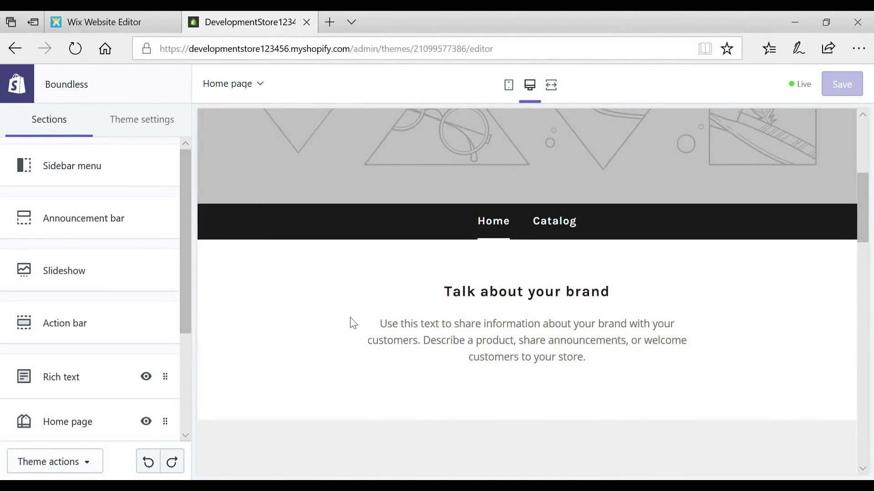
{"action": "left_click", "coordinate": [83, 379]}
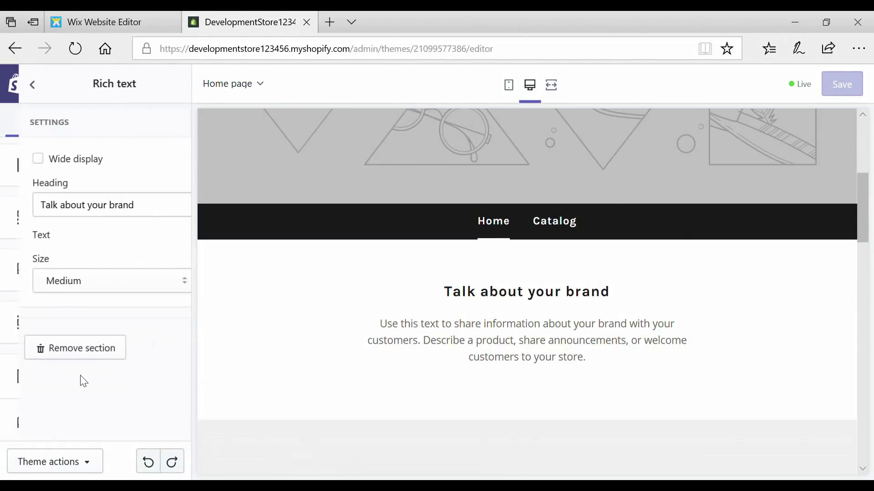
{"action": "triple_click", "coordinate": [160, 216]}
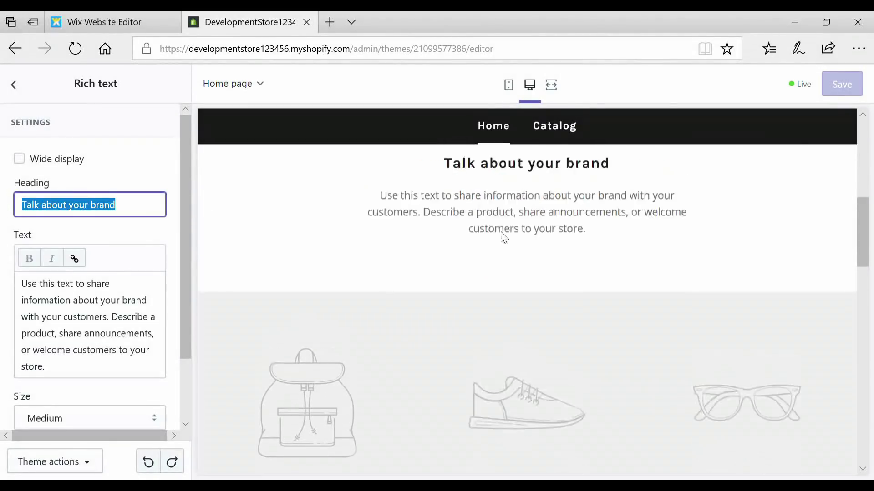
{"action": "type", "text": "Hello"}
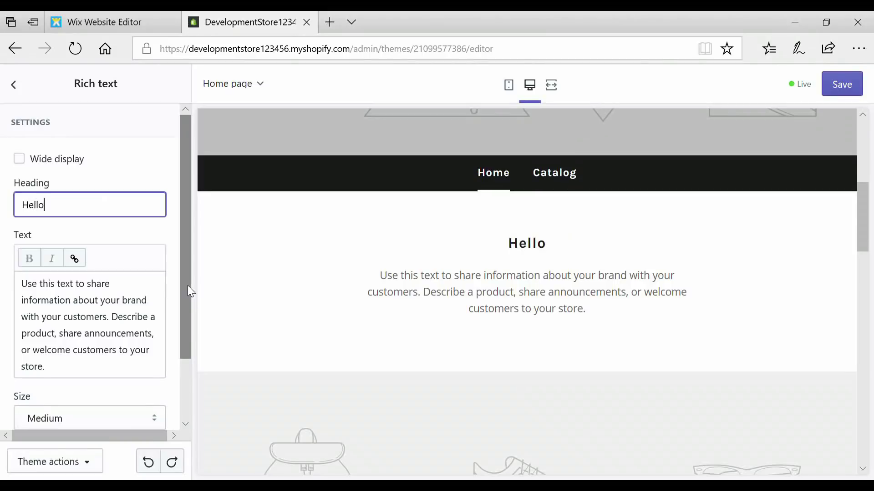
{"action": "type", "text": " on "}
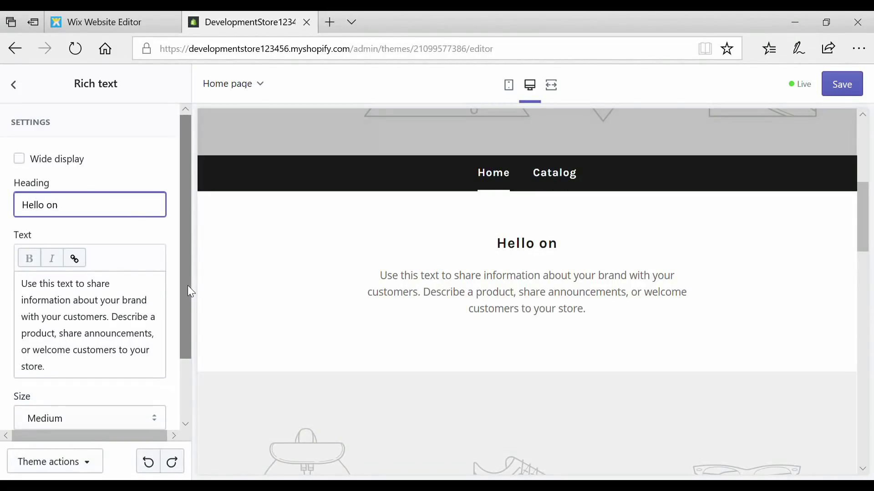
{"action": "type", "text": "my store!"}
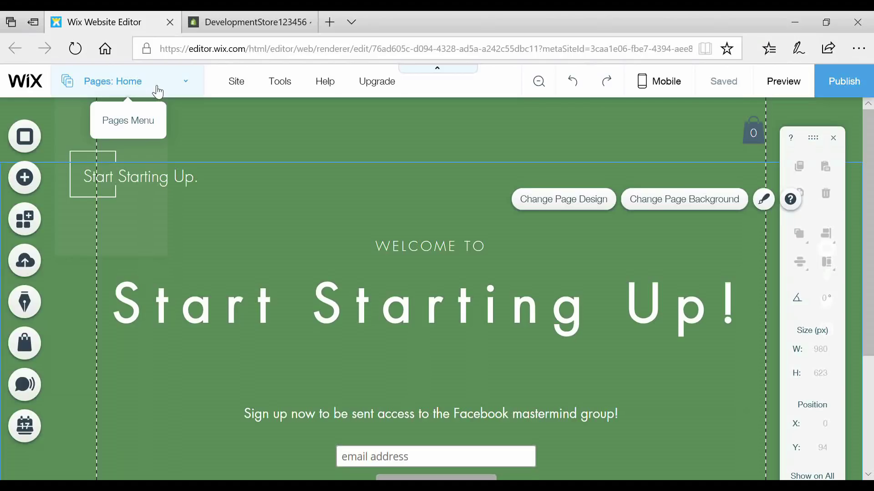
Step: Go to the site's Shop page in the Wix editor and open product management from its product gallery
{"action": "left_click", "coordinate": [158, 91]}
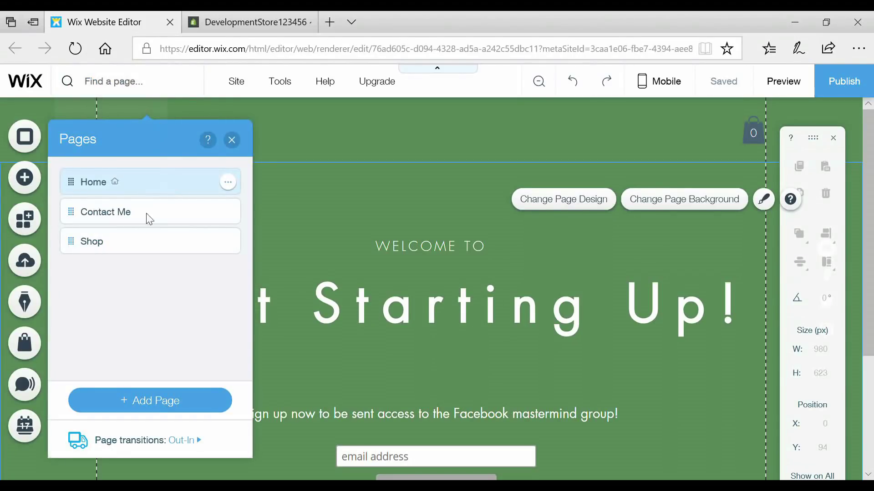
{"action": "left_click", "coordinate": [107, 250]}
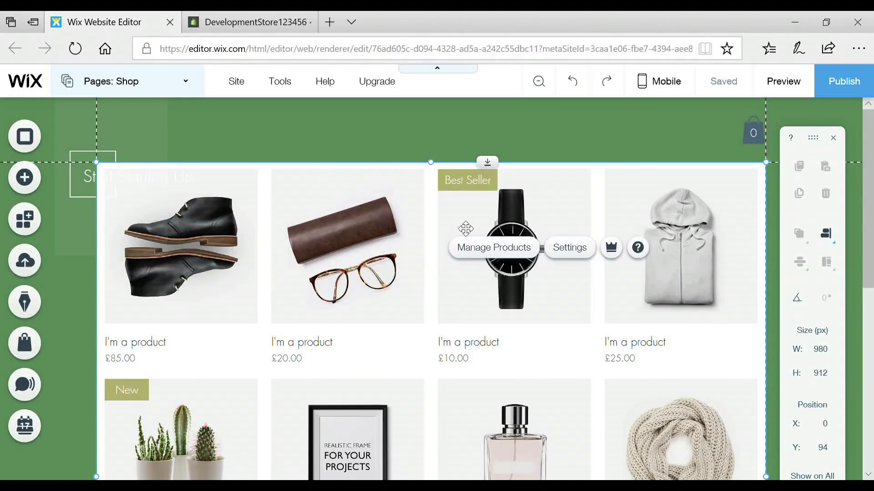
{"action": "left_click", "coordinate": [529, 251]}
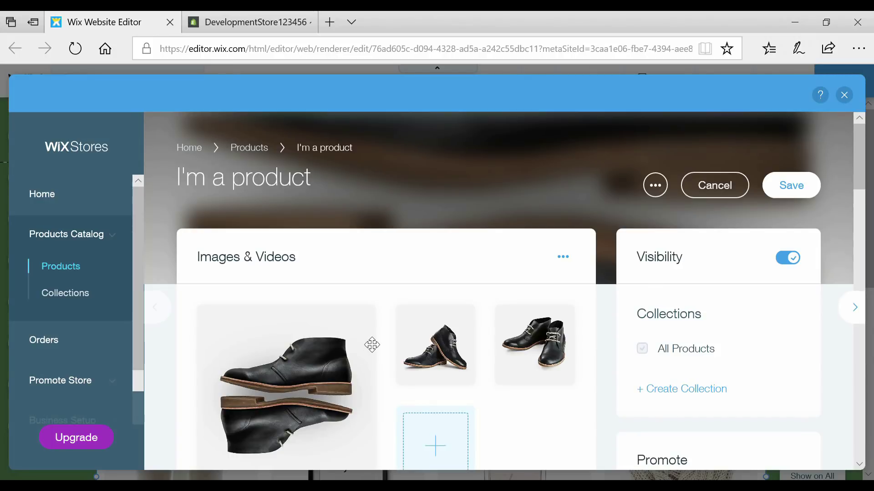
Step: Mark the black shoes product as on sale in its basic product info
{"action": "scroll", "coordinate": [370, 345], "scroll_direction": "down", "scroll_amount": 1}
{"action": "scroll", "coordinate": [492, 304], "scroll_direction": "down", "scroll_amount": 5}
{"action": "scroll", "coordinate": [573, 268], "scroll_direction": "up", "scroll_amount": 3}
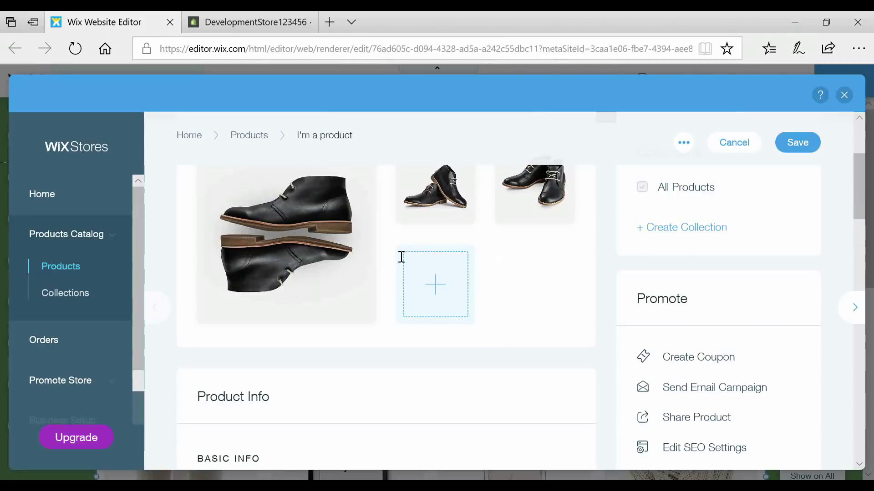
{"action": "scroll", "coordinate": [691, 273], "scroll_direction": "up", "scroll_amount": 1}
{"action": "scroll", "coordinate": [614, 314], "scroll_direction": "down", "scroll_amount": 3}
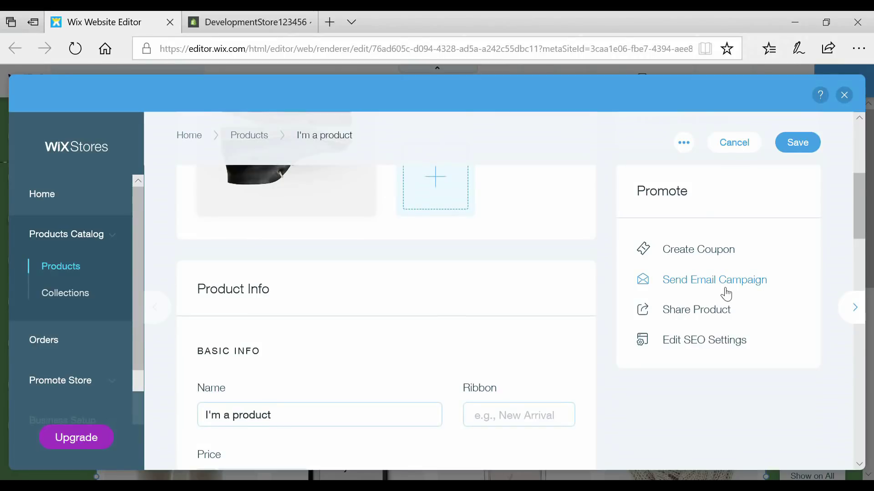
{"action": "scroll", "coordinate": [657, 289], "scroll_direction": "down", "scroll_amount": 3}
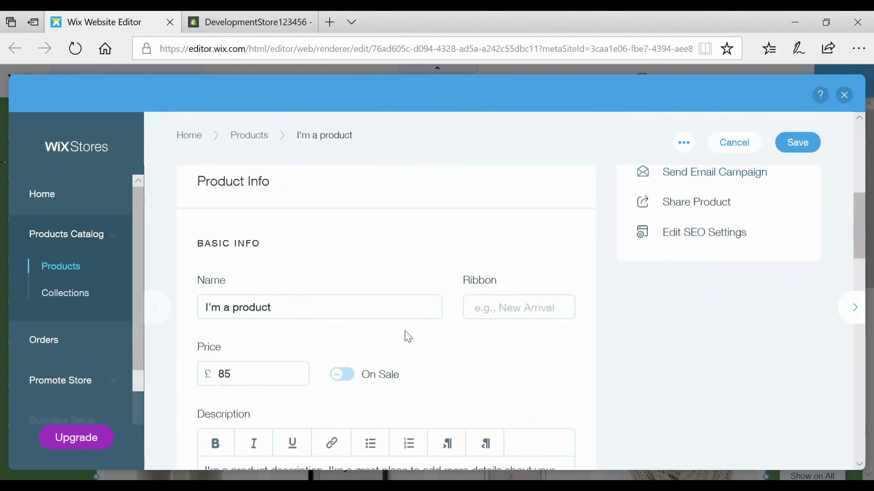
{"action": "scroll", "coordinate": [226, 309], "scroll_direction": "down", "scroll_amount": 4}
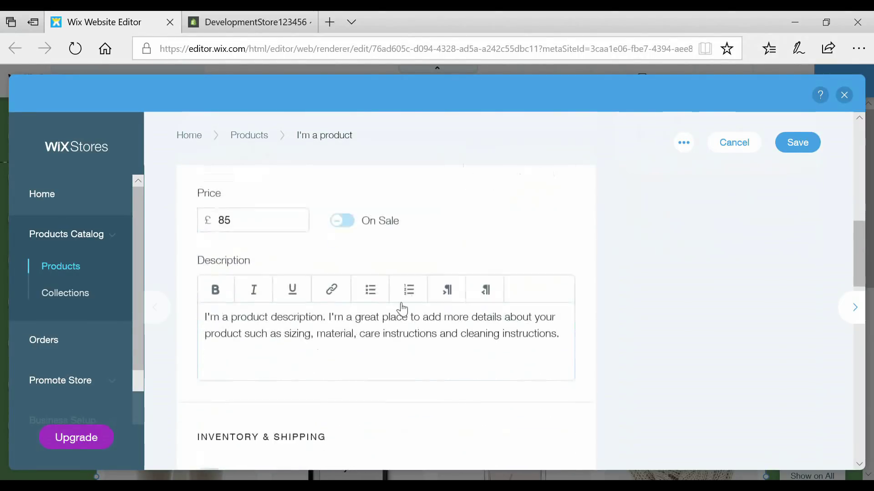
{"action": "left_click", "coordinate": [351, 210]}
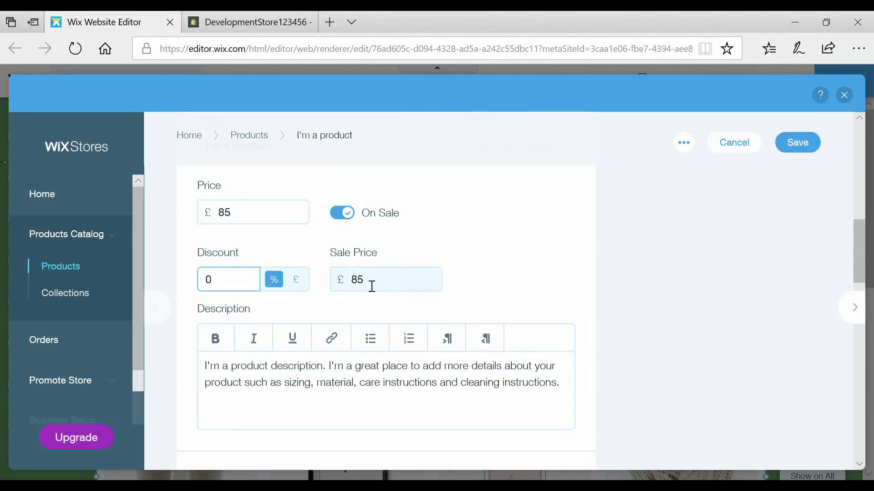
Step: Examine the shoes product's description, inventory and shipping, additional info, custom text and promotion options
{"action": "scroll", "coordinate": [298, 297], "scroll_direction": "down", "scroll_amount": 3}
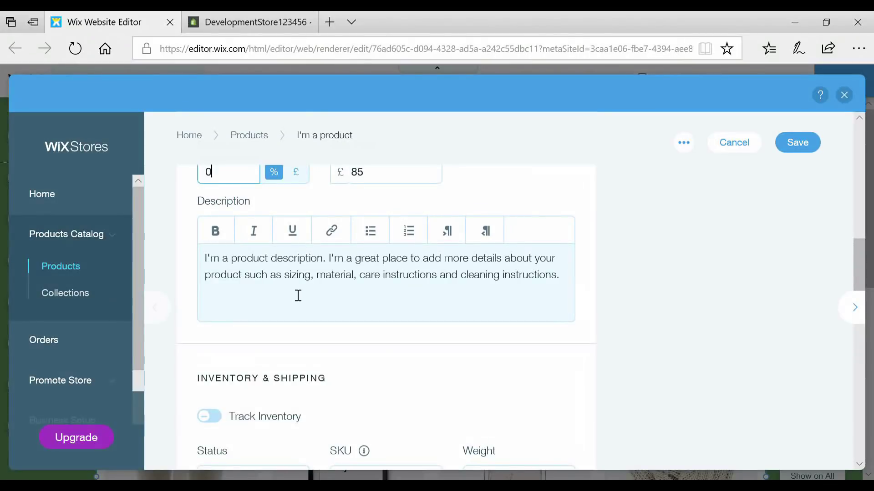
{"action": "scroll", "coordinate": [436, 295], "scroll_direction": "down", "scroll_amount": 4}
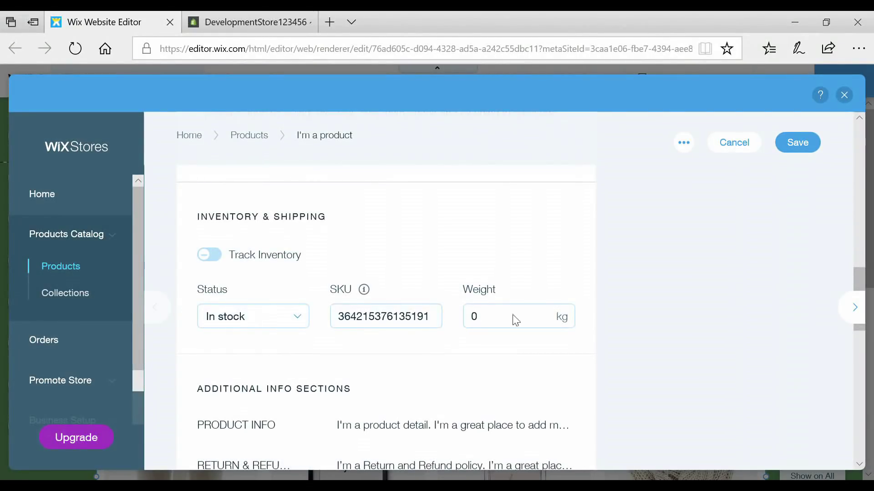
{"action": "scroll", "coordinate": [523, 302], "scroll_direction": "down", "scroll_amount": 5}
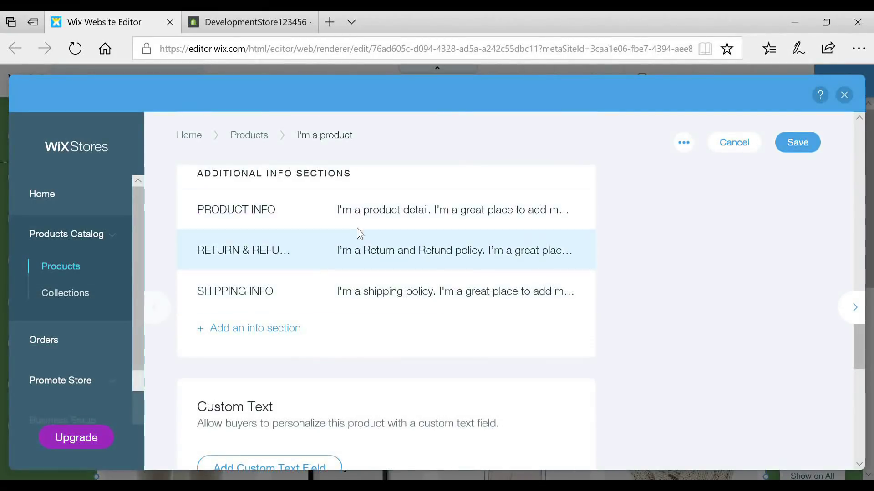
{"action": "scroll", "coordinate": [561, 339], "scroll_direction": "up", "scroll_amount": 10}
{"action": "scroll", "coordinate": [559, 341], "scroll_direction": "down", "scroll_amount": 11}
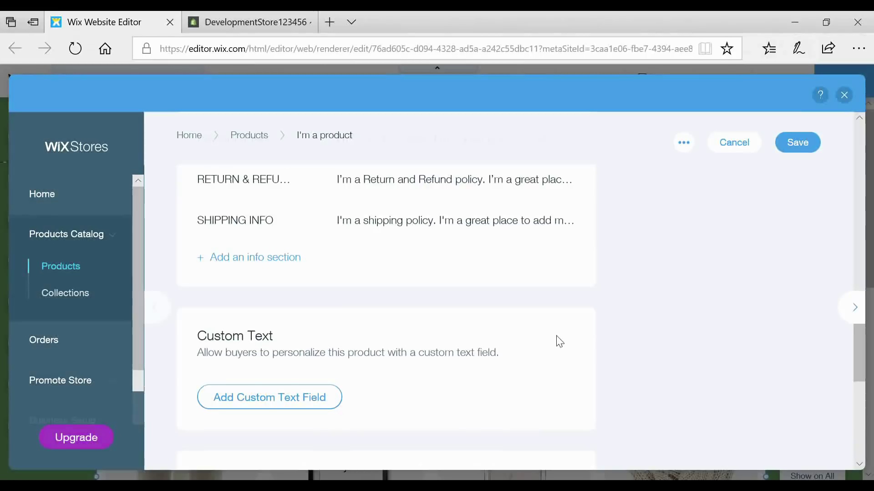
{"action": "scroll", "coordinate": [558, 346], "scroll_direction": "up", "scroll_amount": 9}
{"action": "scroll", "coordinate": [702, 306], "scroll_direction": "up", "scroll_amount": 10}
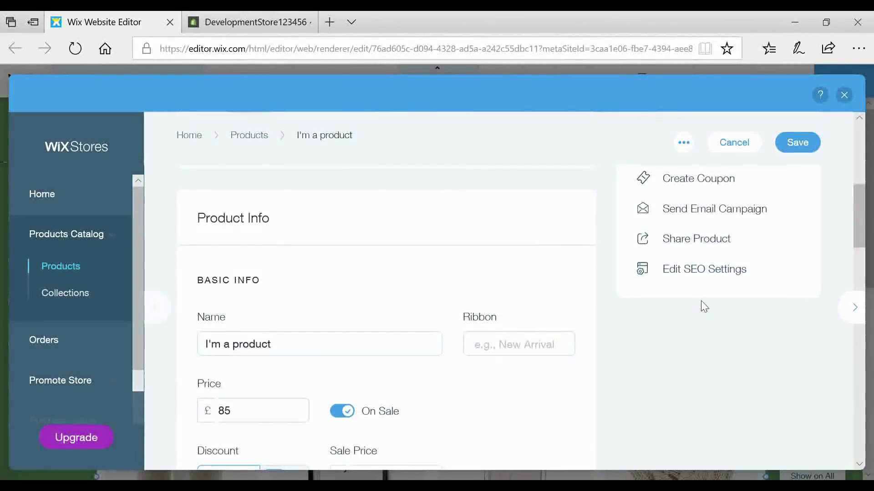
{"action": "scroll", "coordinate": [718, 238], "scroll_direction": "up", "scroll_amount": 2}
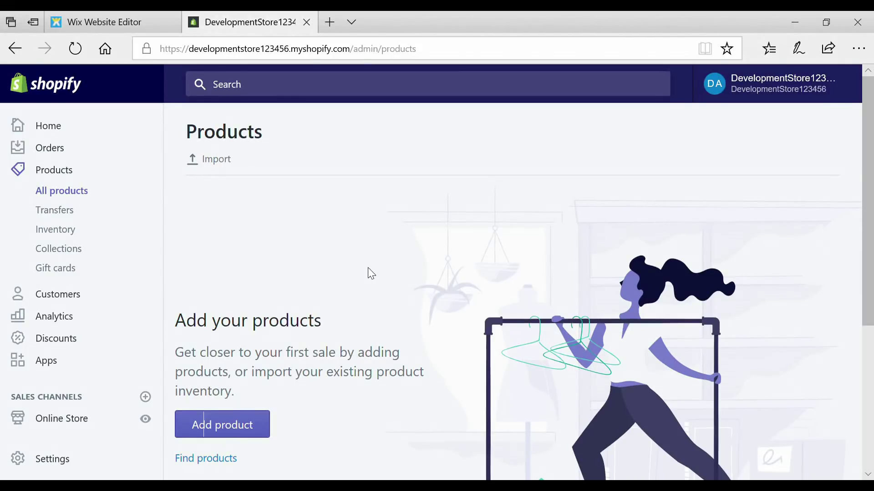
Step: Start adding a new product from the Products page of the Shopify admin
{"action": "scroll", "coordinate": [364, 266], "scroll_direction": "down", "scroll_amount": 4}
{"action": "scroll", "coordinate": [360, 264], "scroll_direction": "up", "scroll_amount": 4}
{"action": "scroll", "coordinate": [331, 282], "scroll_direction": "down", "scroll_amount": 4}
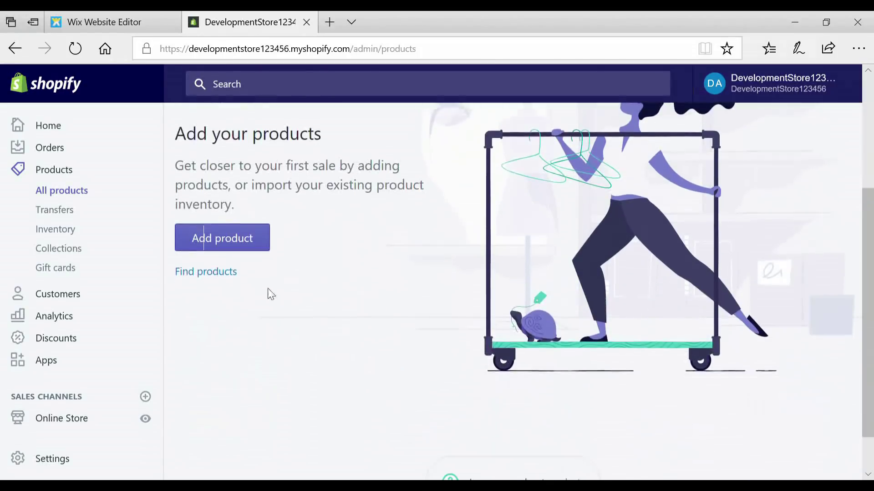
{"action": "left_click", "coordinate": [219, 238]}
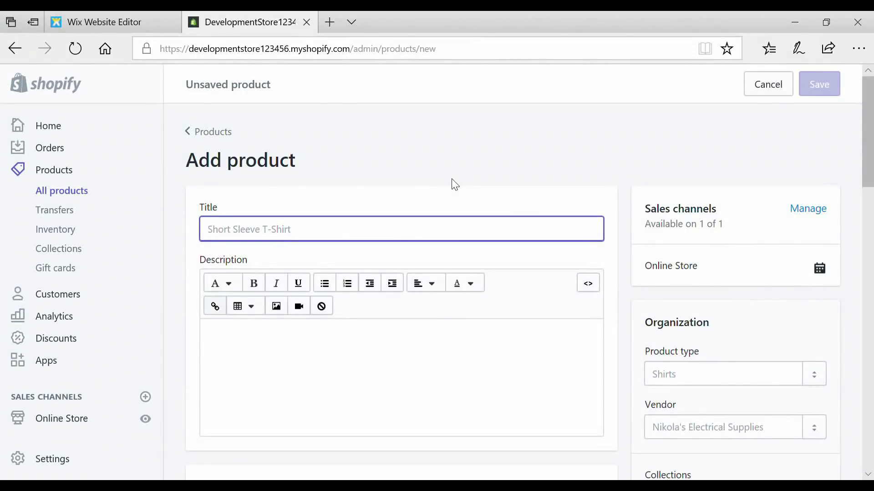
Step: Examine the new product form's description, image upload, product type, vendor, collections and tags fields
{"action": "left_click", "coordinate": [284, 367]}
{"action": "scroll", "coordinate": [733, 314], "scroll_direction": "down", "scroll_amount": 5}
{"action": "scroll", "coordinate": [658, 286], "scroll_direction": "up", "scroll_amount": 1}
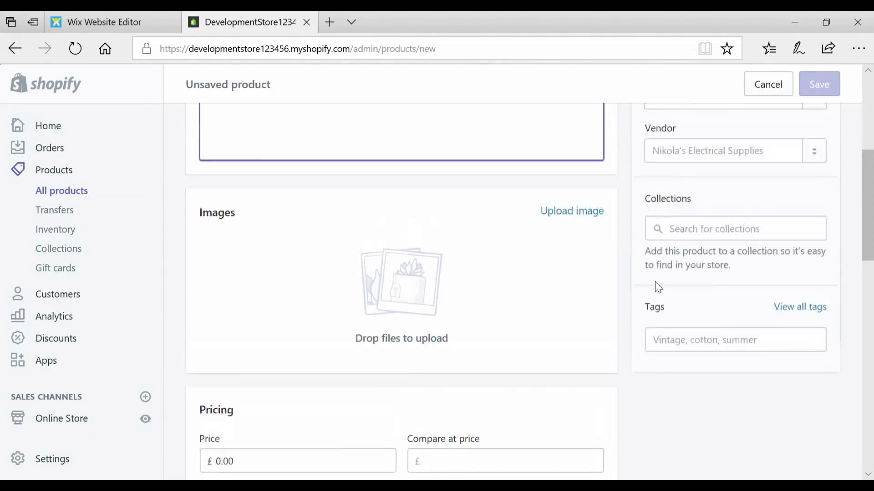
{"action": "scroll", "coordinate": [658, 286], "scroll_direction": "up", "scroll_amount": 2}
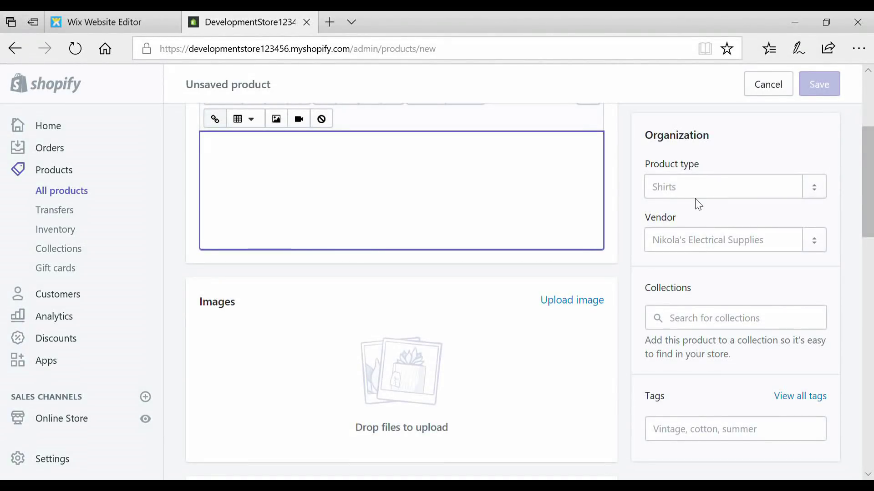
{"action": "scroll", "coordinate": [501, 291], "scroll_direction": "down", "scroll_amount": 2}
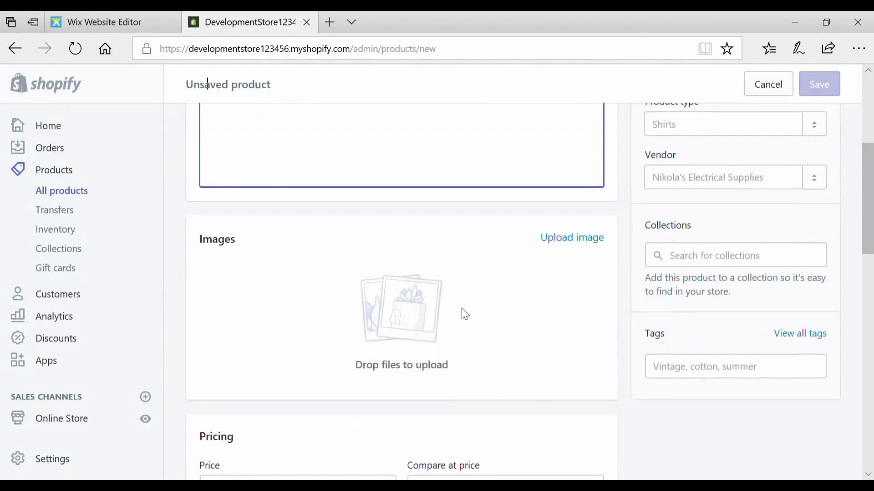
{"action": "scroll", "coordinate": [471, 311], "scroll_direction": "down", "scroll_amount": 3}
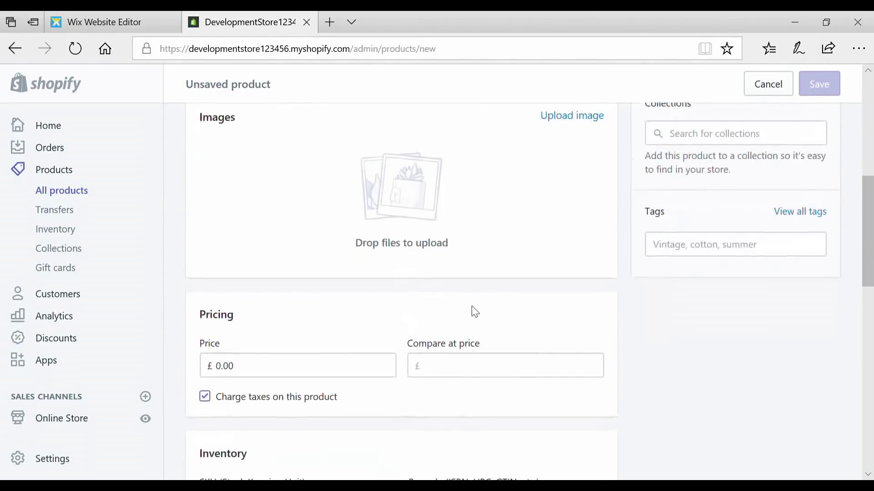
Step: Examine the new product form's pricing, inventory, shipping, fulfillment, variants and search engine listing sections
{"action": "left_click", "coordinate": [297, 359]}
{"action": "left_click", "coordinate": [477, 371]}
{"action": "scroll", "coordinate": [500, 355], "scroll_direction": "down", "scroll_amount": 3}
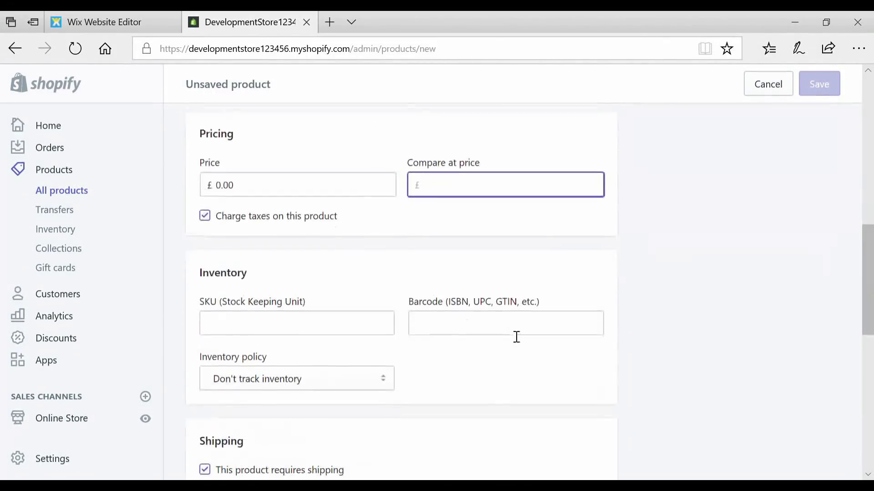
{"action": "left_click", "coordinate": [266, 321]}
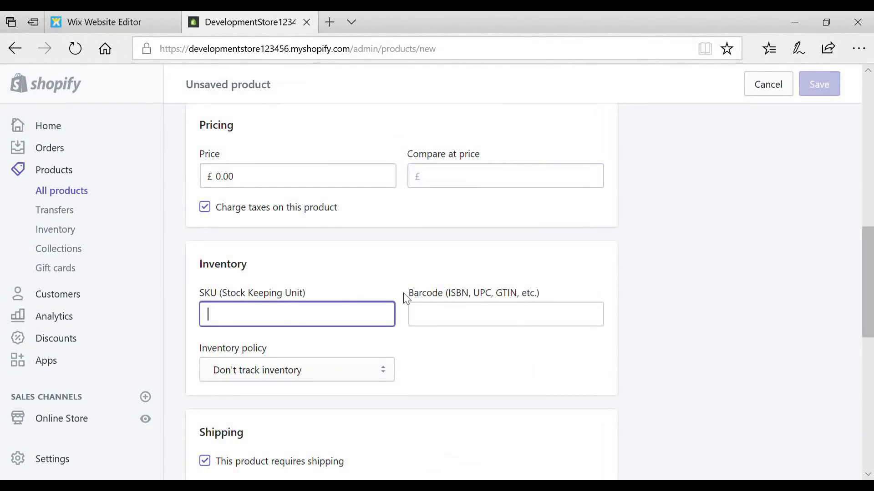
{"action": "scroll", "coordinate": [537, 302], "scroll_direction": "down", "scroll_amount": 6}
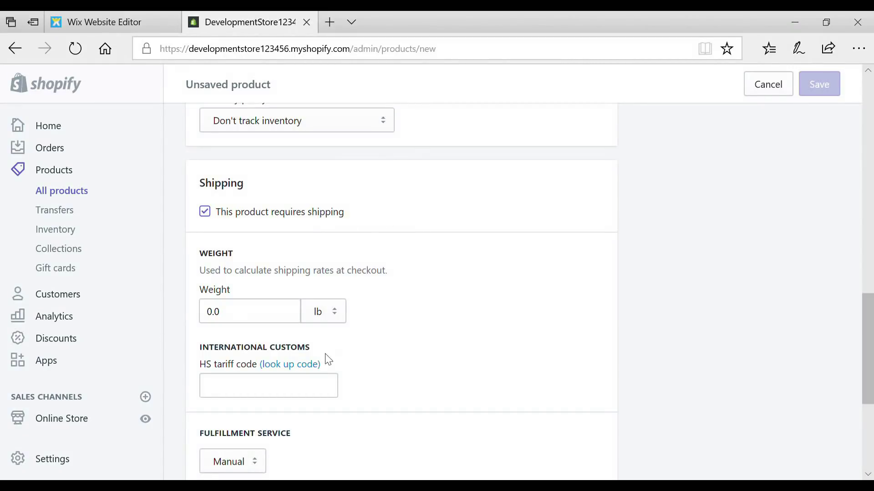
{"action": "scroll", "coordinate": [263, 321], "scroll_direction": "down", "scroll_amount": 4}
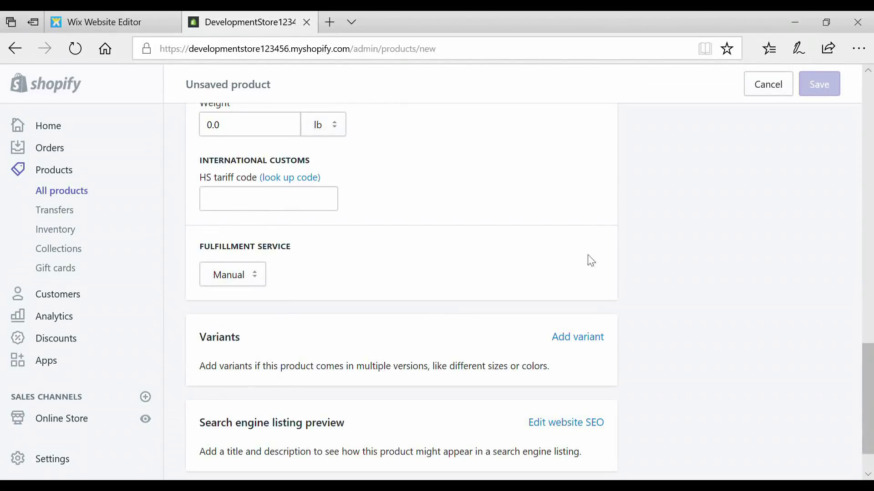
{"action": "scroll", "coordinate": [591, 261], "scroll_direction": "down", "scroll_amount": 2}
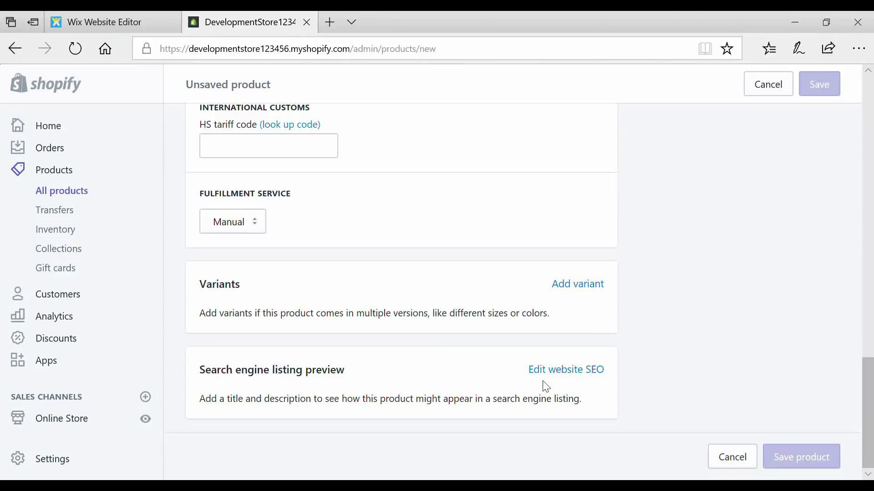